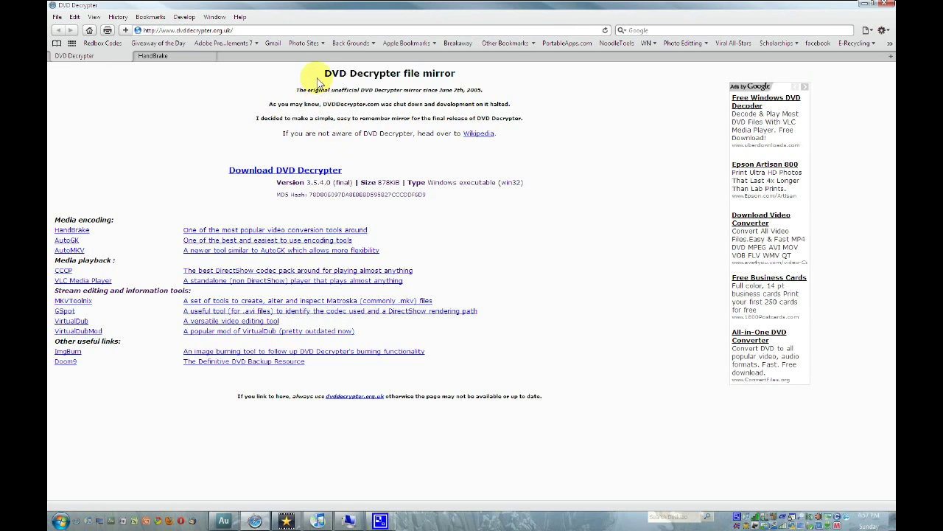
# Highlight the DVD Decrypter heading, then switch Safari to the HandBrake downloads page
pyautogui.moveTo(325, 73); pyautogui.dragTo(396, 75)
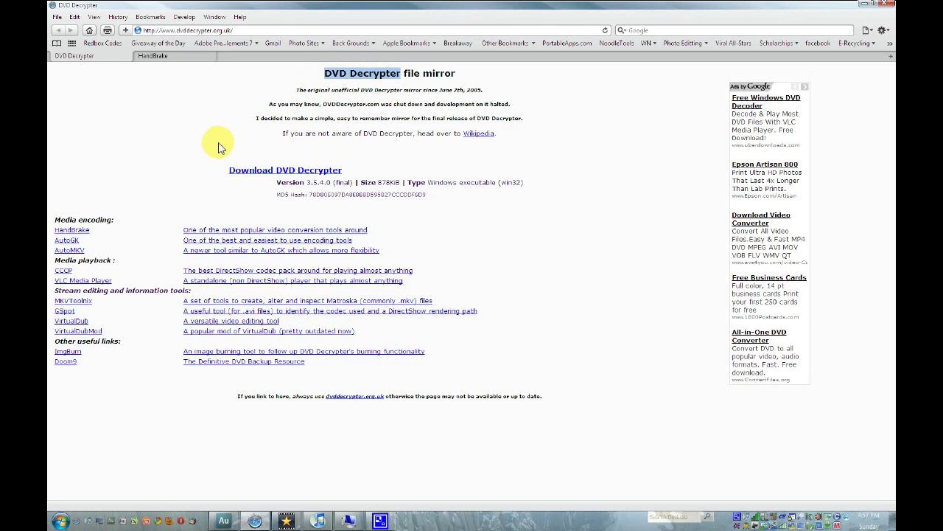
pyautogui.click(181, 56)
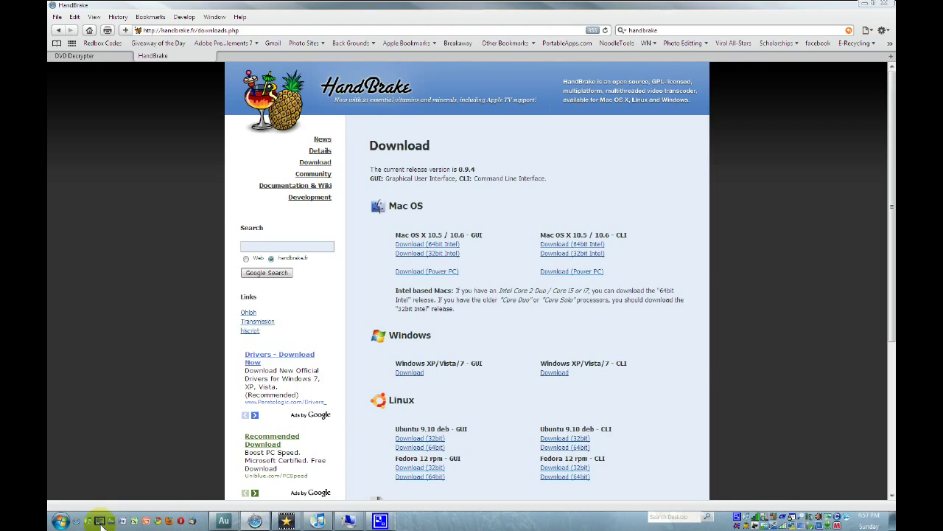
# Show the desktop, launch DVD Decrypter and accept region 1 (USA, Canada) for the disc
pyautogui.click(103, 521)
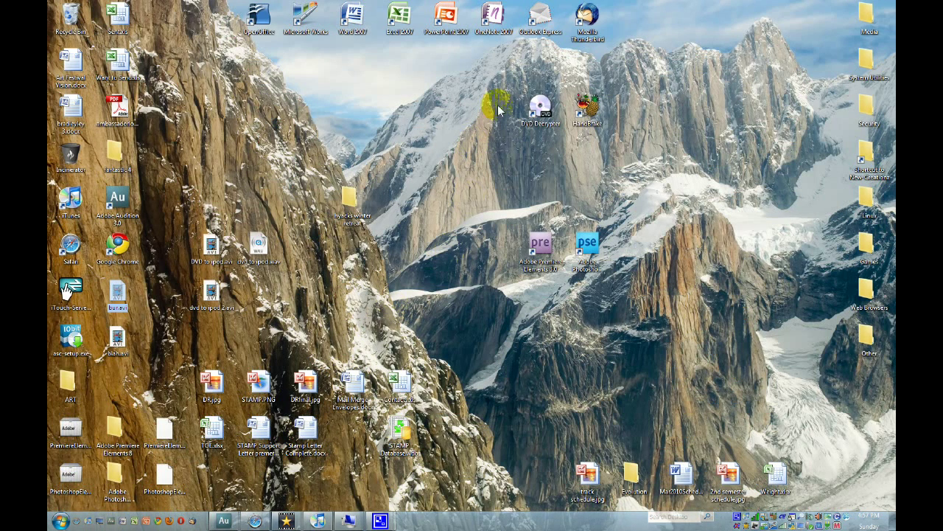
pyautogui.moveTo(496, 102); pyautogui.dragTo(621, 147)
pyautogui.click(549, 117)
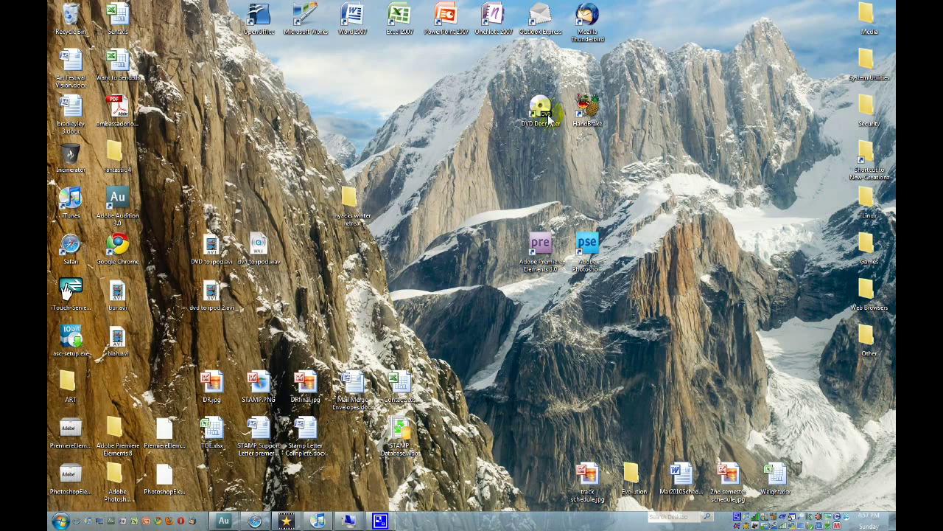
pyautogui.doubleClick(540, 110)
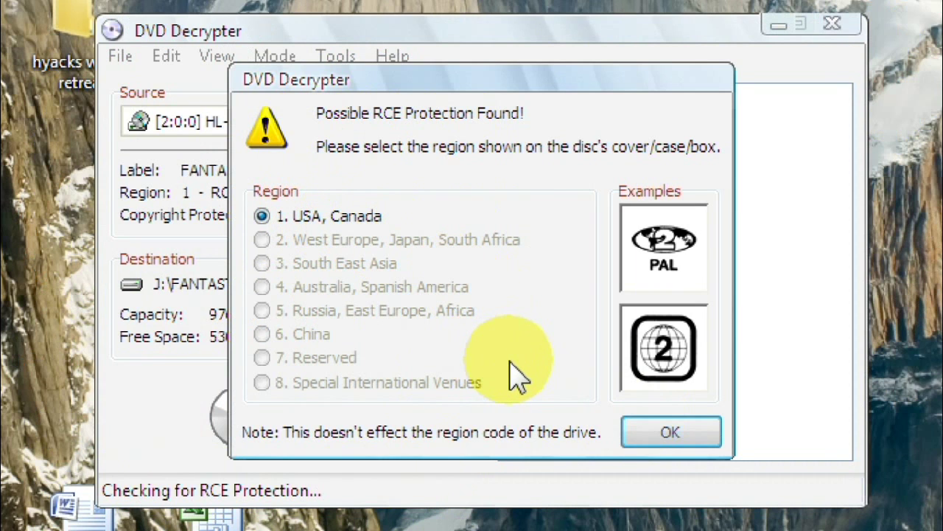
pyautogui.click(654, 439)
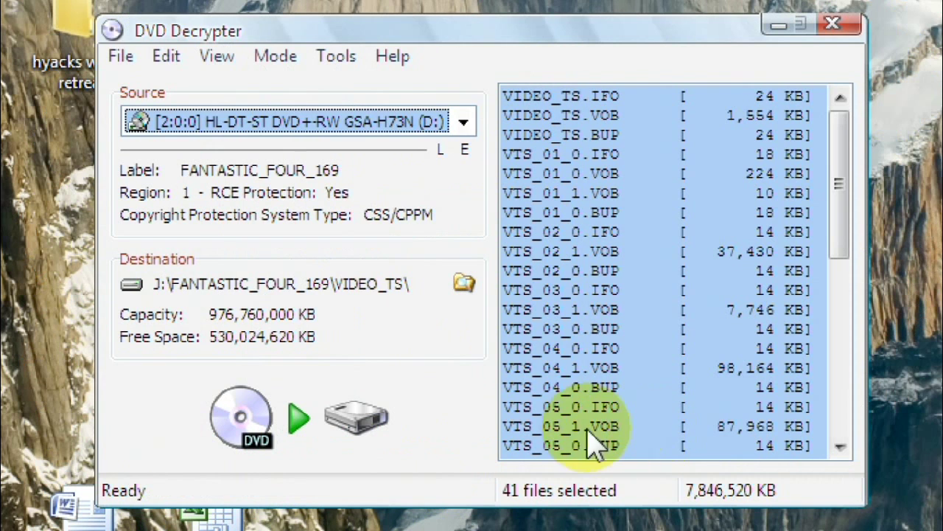
# Choose the HL-DT-ST DVD drive as source, loading FANTASTIC_FOUR_169 with its 41 files
pyautogui.moveTo(848, 177); pyautogui.dragTo(844, 451)
pyautogui.scroll(1, 695, 362)
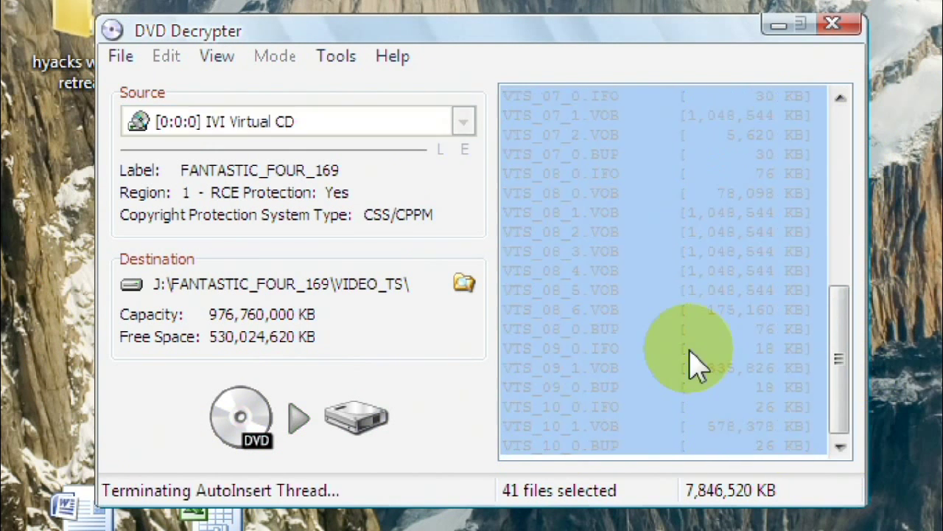
pyautogui.click(413, 127)
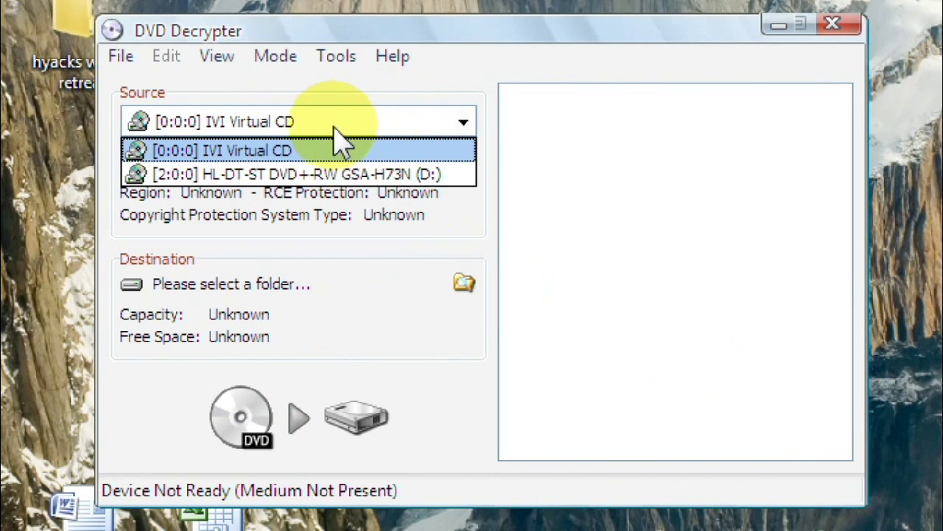
pyautogui.click(335, 175)
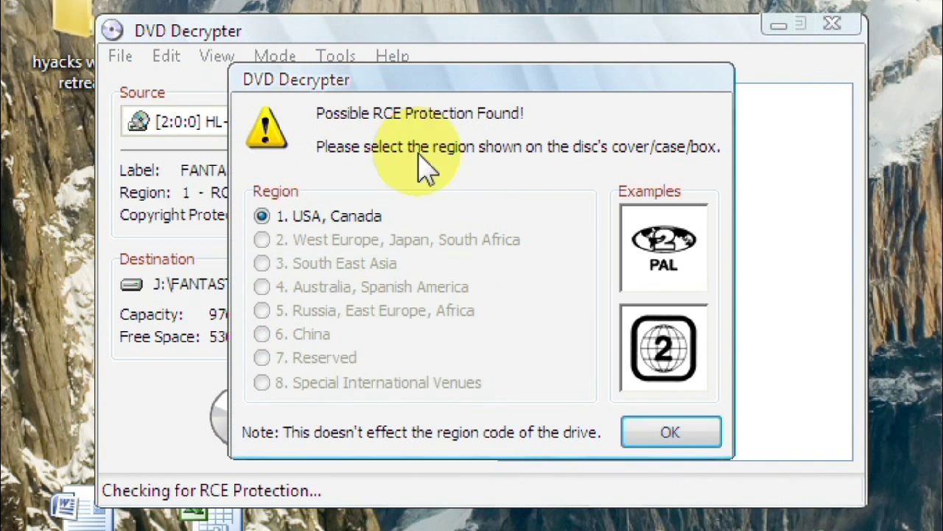
pyautogui.click(668, 428)
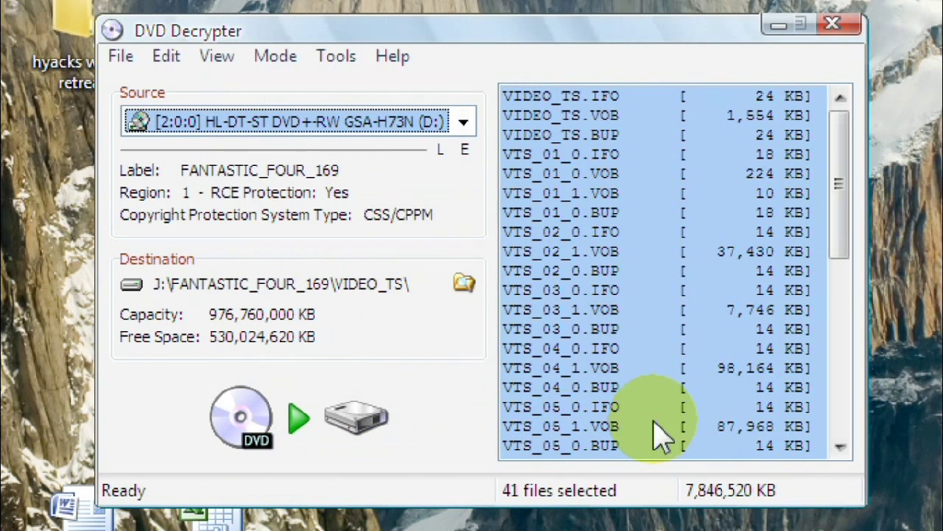
pyautogui.click(396, 125)
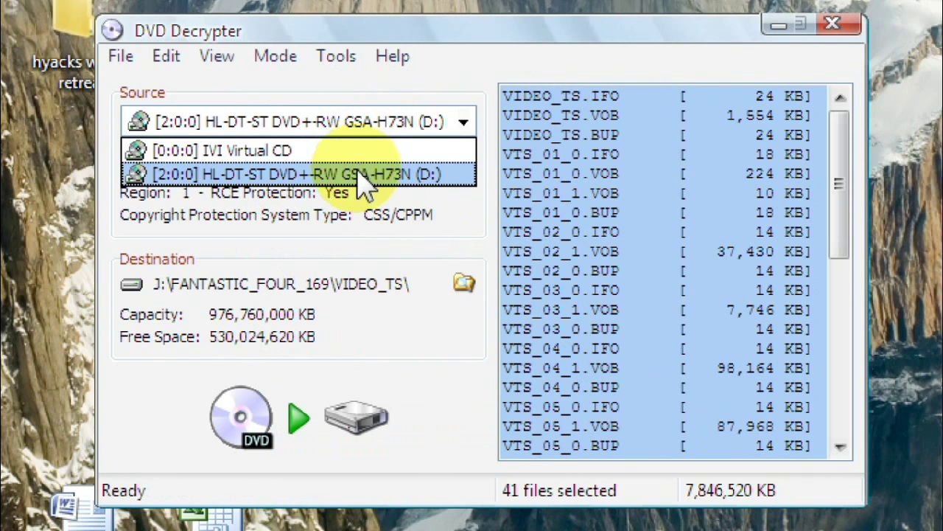
pyautogui.click(364, 175)
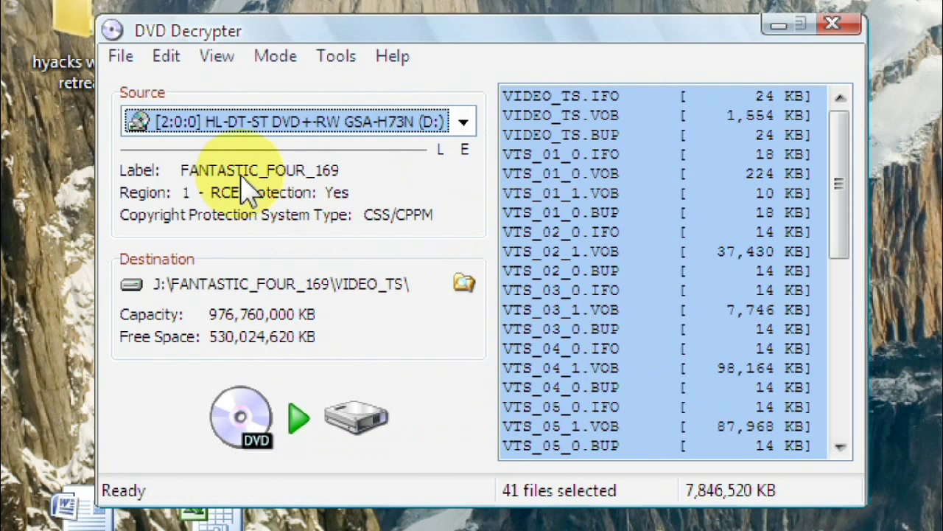
pyautogui.moveTo(249, 191)
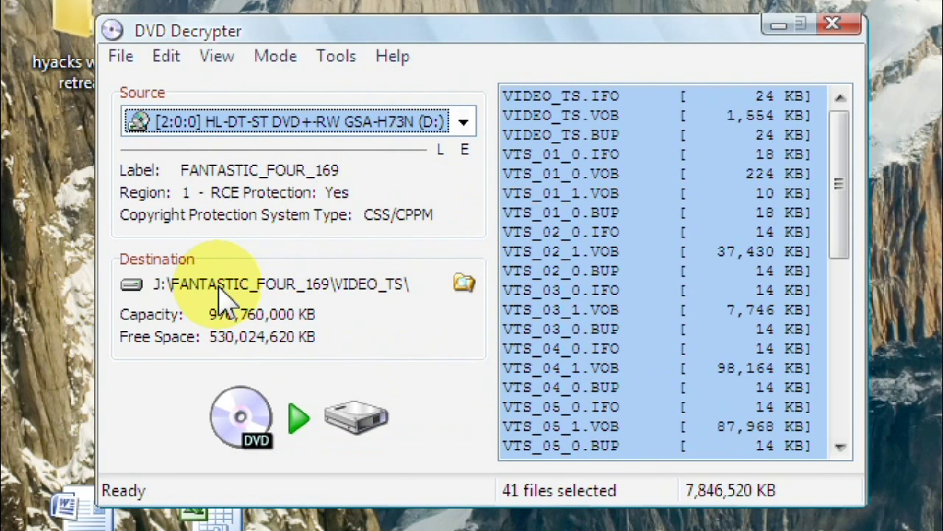
# Create a Fantastic_4 folder on the Desktop and set it as DVD Decrypter's destination
pyautogui.click(464, 286)
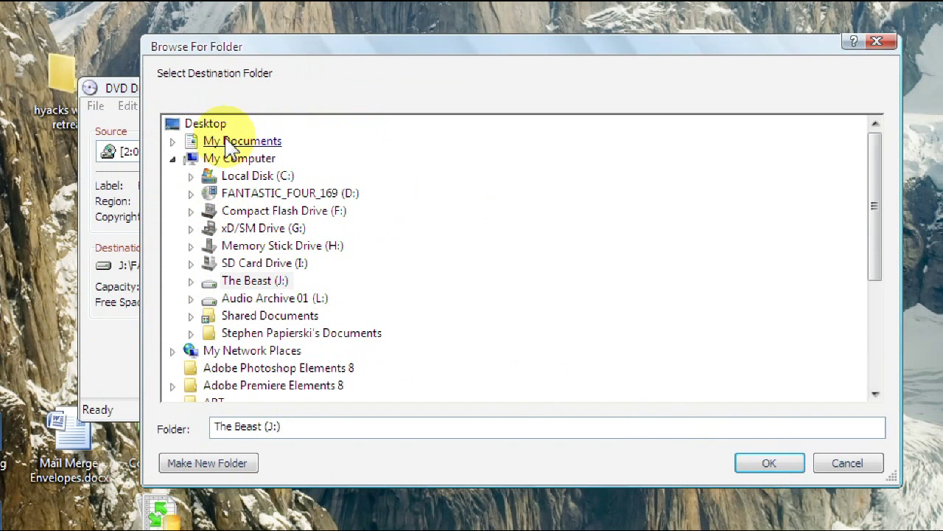
pyautogui.click(206, 125)
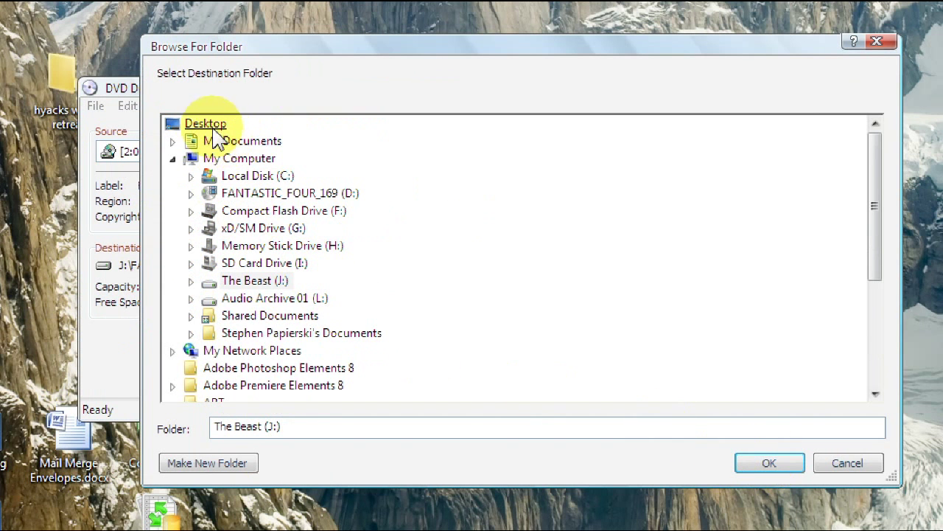
pyautogui.click(230, 466)
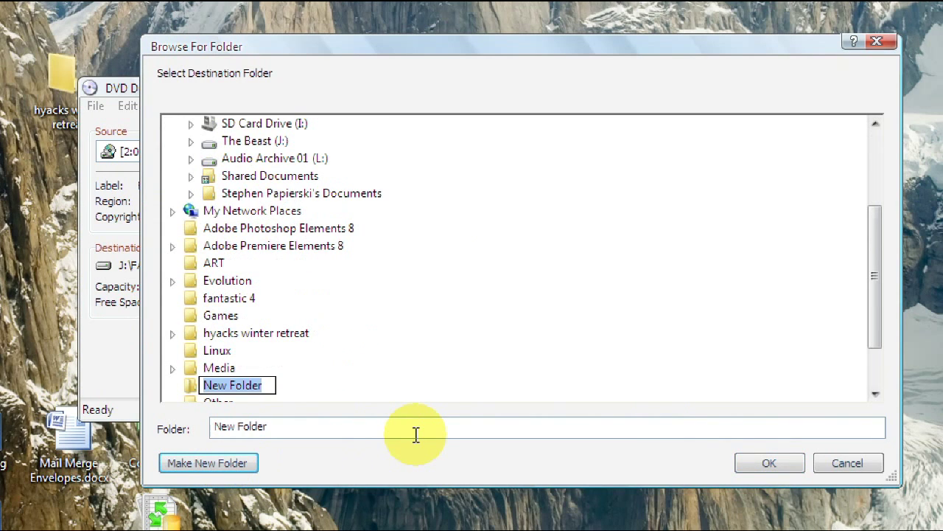
pyautogui.write('F')
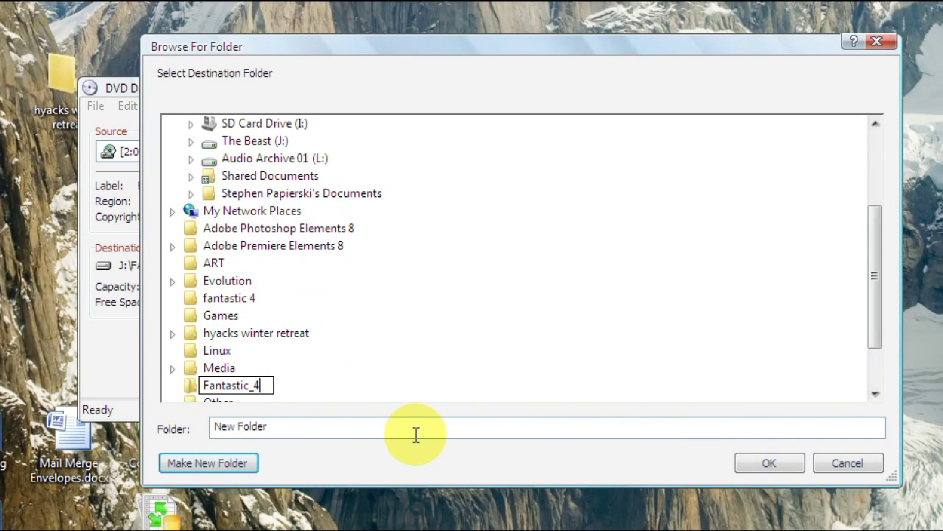
pyautogui.write('antastic_4')
pyautogui.press('Return')
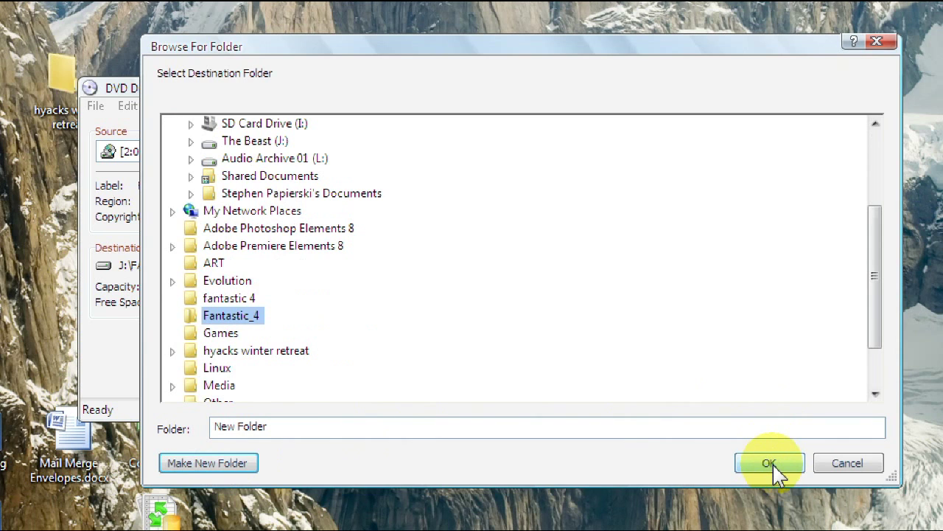
pyautogui.click(769, 463)
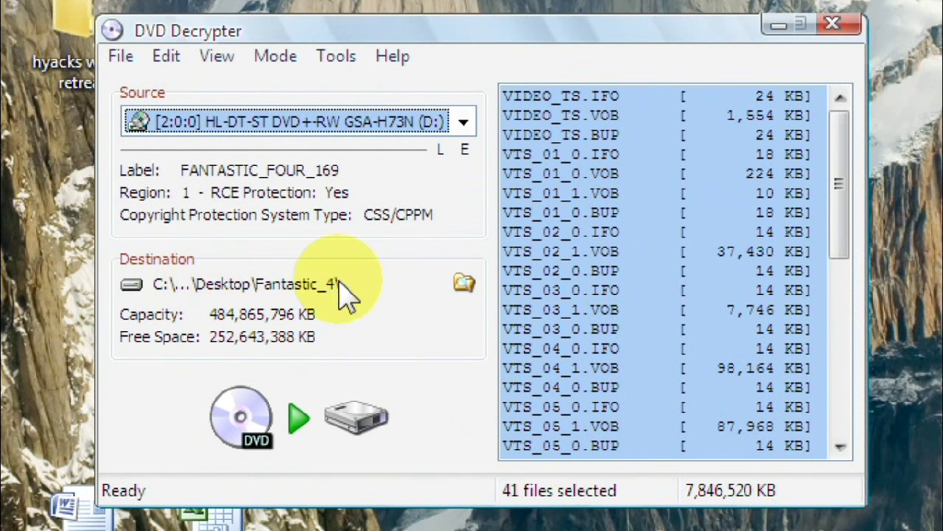
# Start decrypting the FANTASTIC_FOUR_169 disc into the Desktop Fantastic_4 folder
pyautogui.click(299, 424)
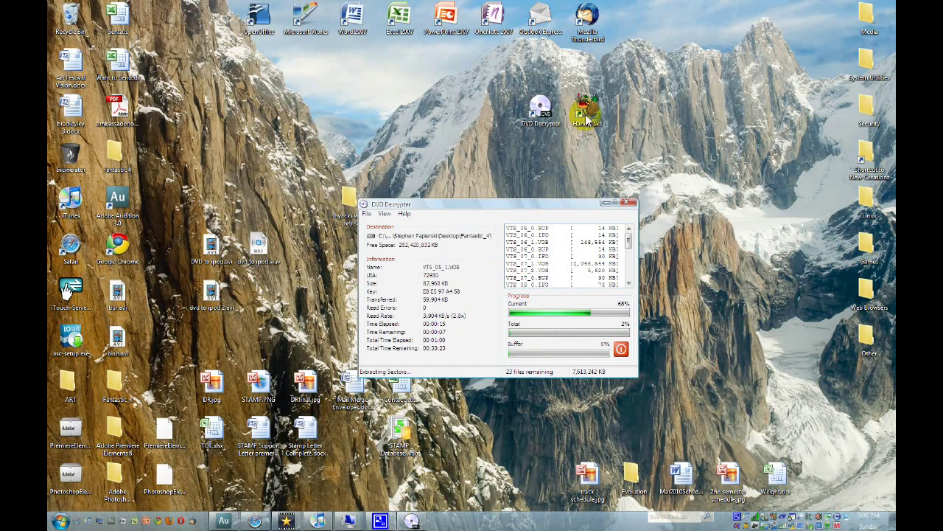
# Launch HandBrake from its desktop shortcut, reposition the window and show the Source options
pyautogui.click(596, 111)
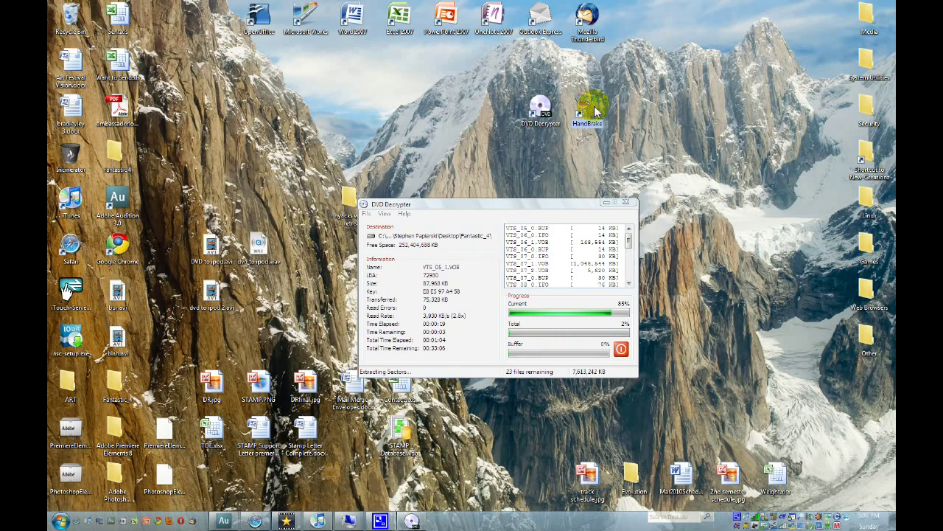
pyautogui.doubleClick(595, 111)
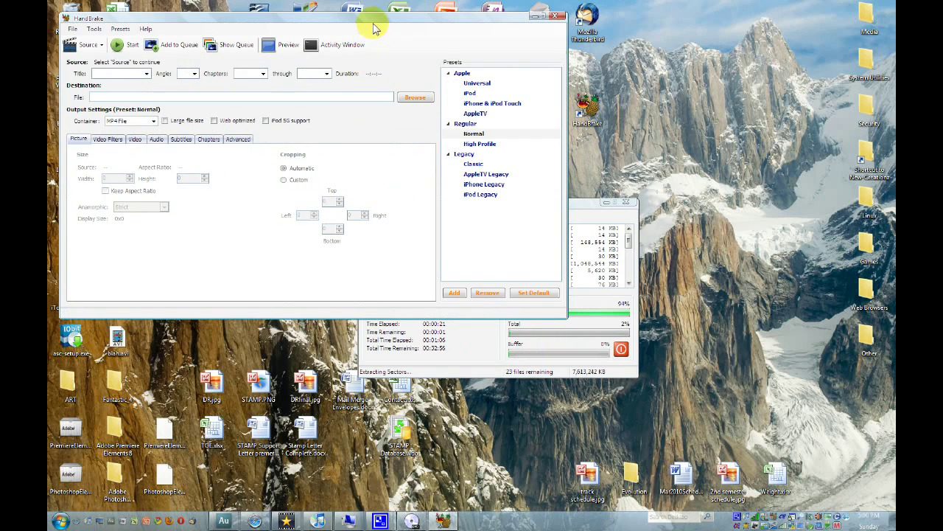
pyautogui.moveTo(374, 28); pyautogui.dragTo(501, 137)
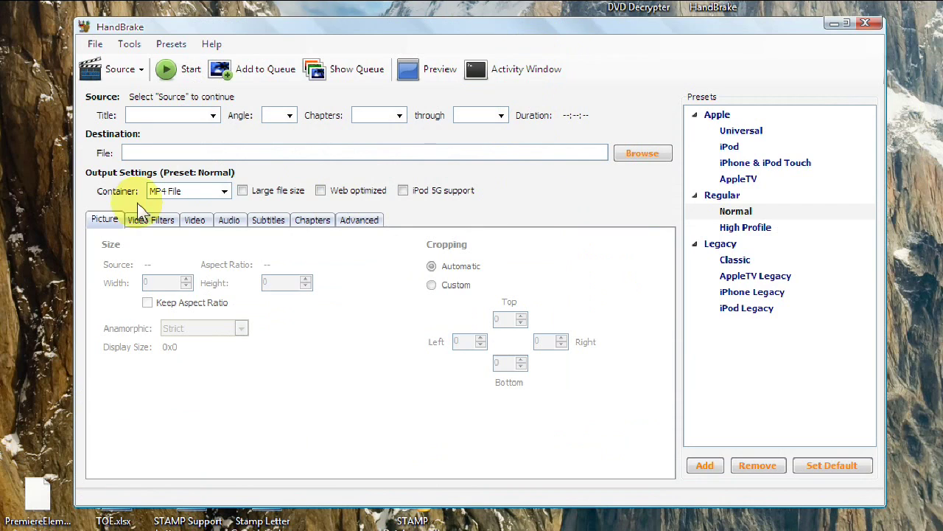
pyautogui.click(140, 68)
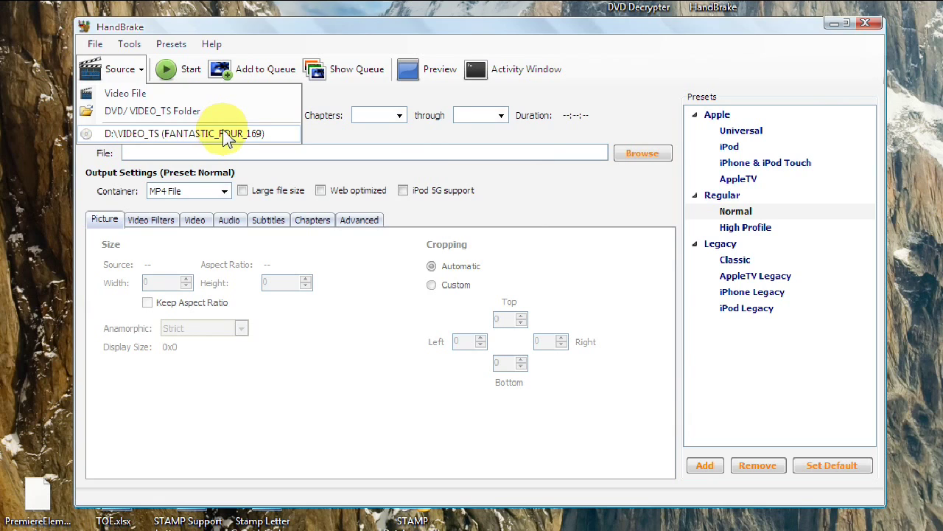
# Load My Documents > DVDs > Fantastic 4 as a DVD/VIDEO_TS folder source
pyautogui.click(208, 113)
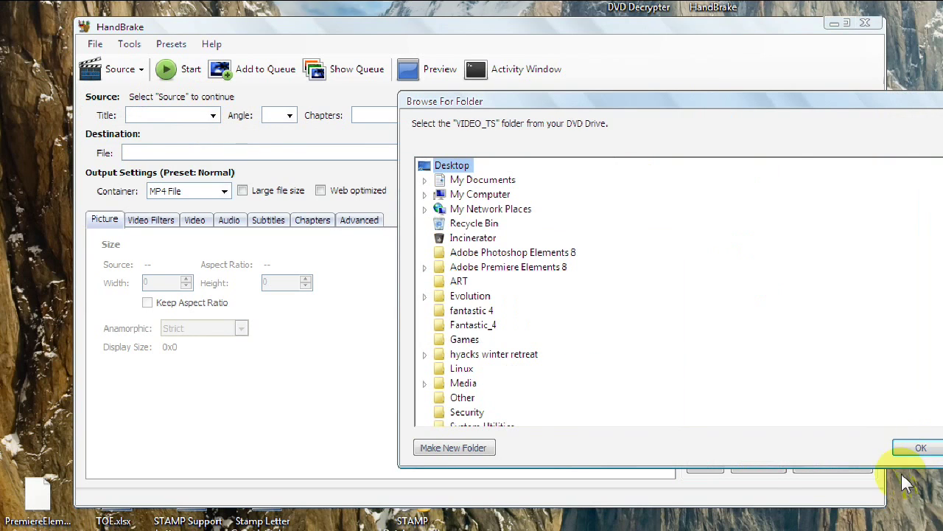
pyautogui.doubleClick(484, 179)
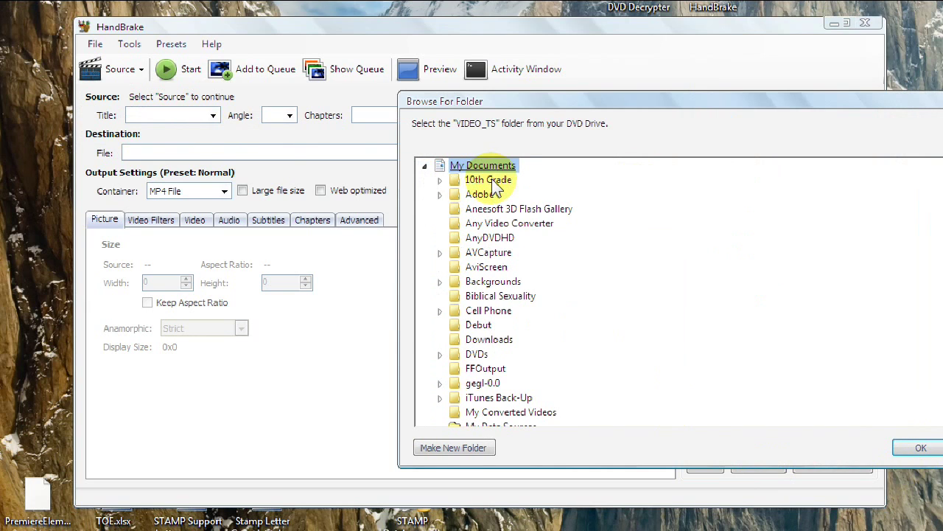
pyautogui.doubleClick(476, 353)
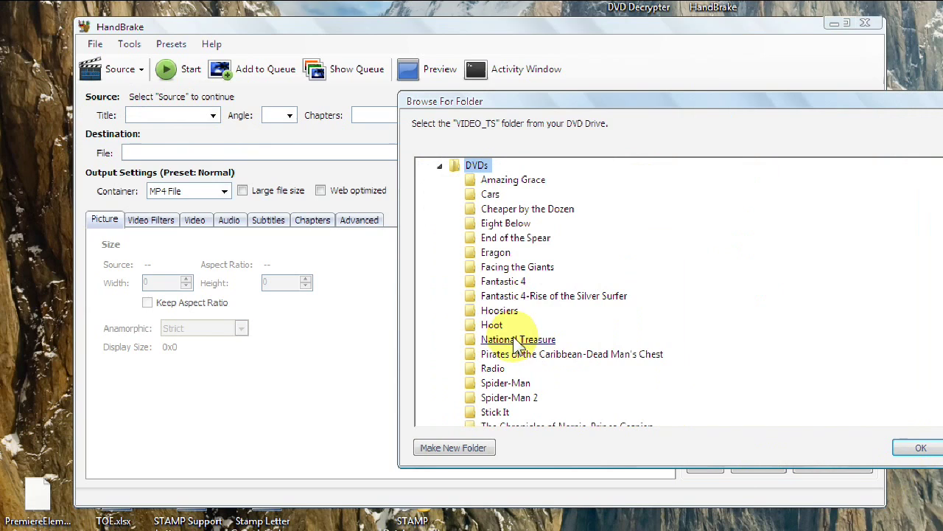
pyautogui.click(501, 282)
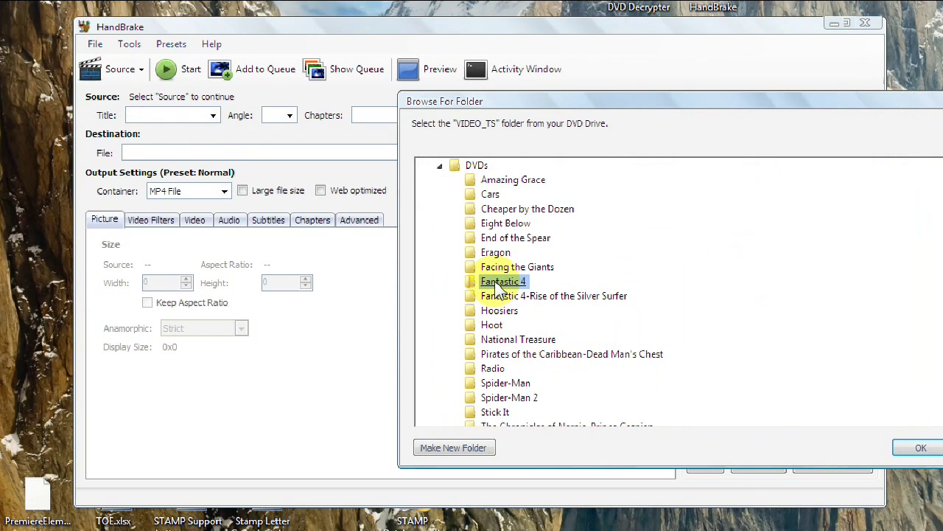
pyautogui.click(921, 448)
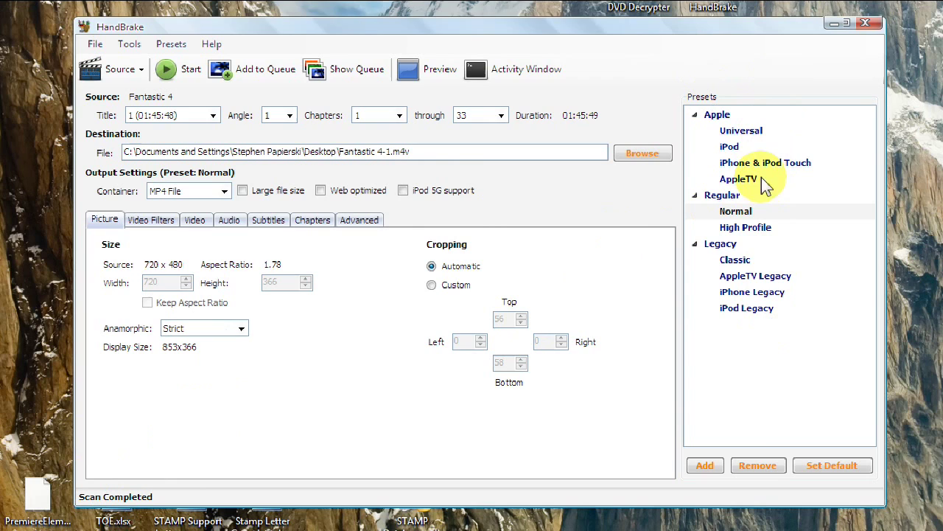
# Apply the iPhone & iPod Touch preset and set width 480 with aspect ratio kept (480 × 208)
pyautogui.click(765, 172)
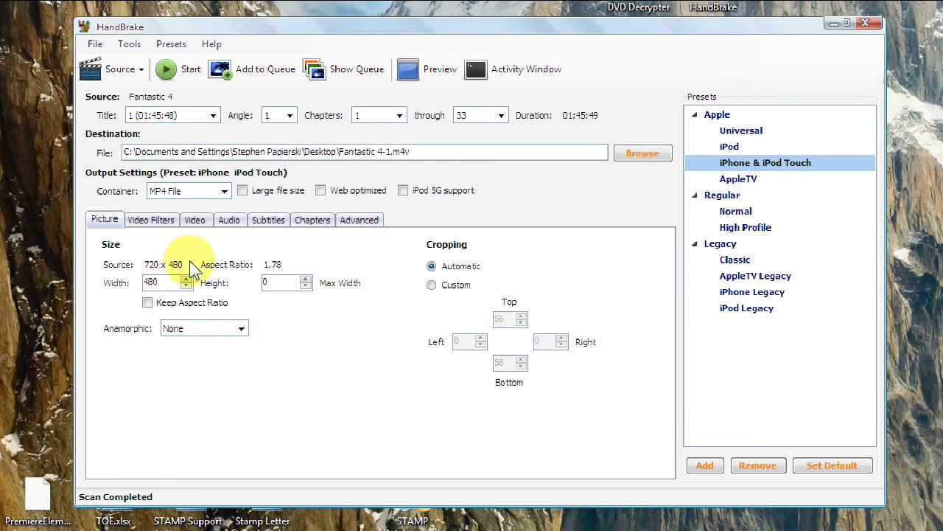
pyautogui.click(168, 284)
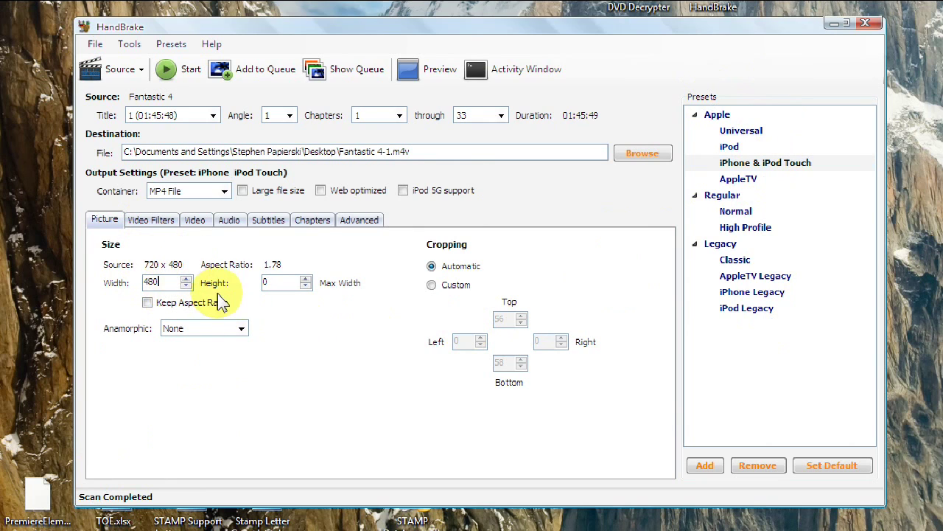
pyautogui.click(148, 303)
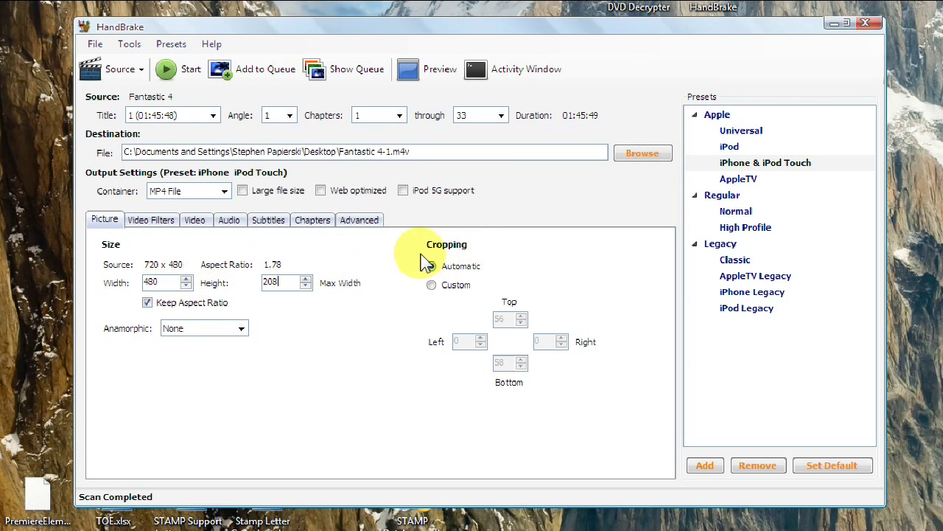
pyautogui.click(151, 219)
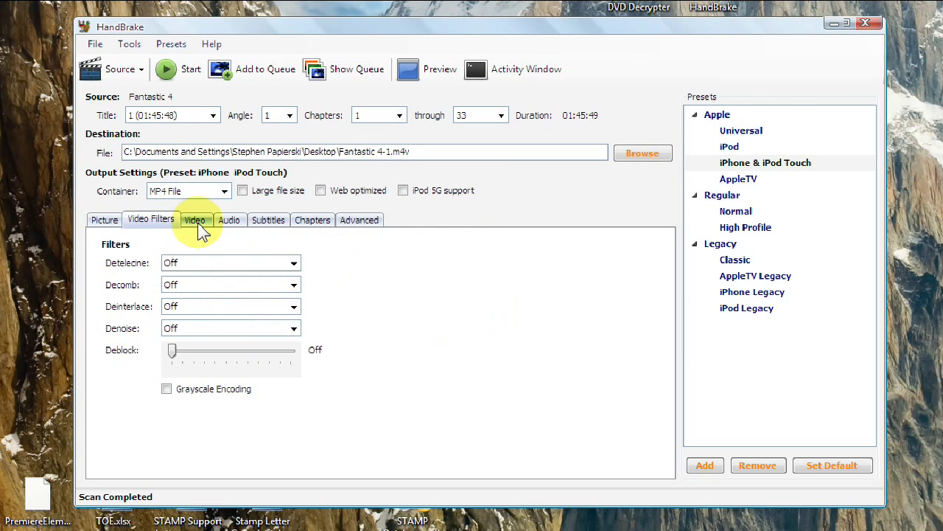
# Set the video codec to MPEG-4 (FFmpeg) with an average bitrate of 650 kbps
pyautogui.click(197, 223)
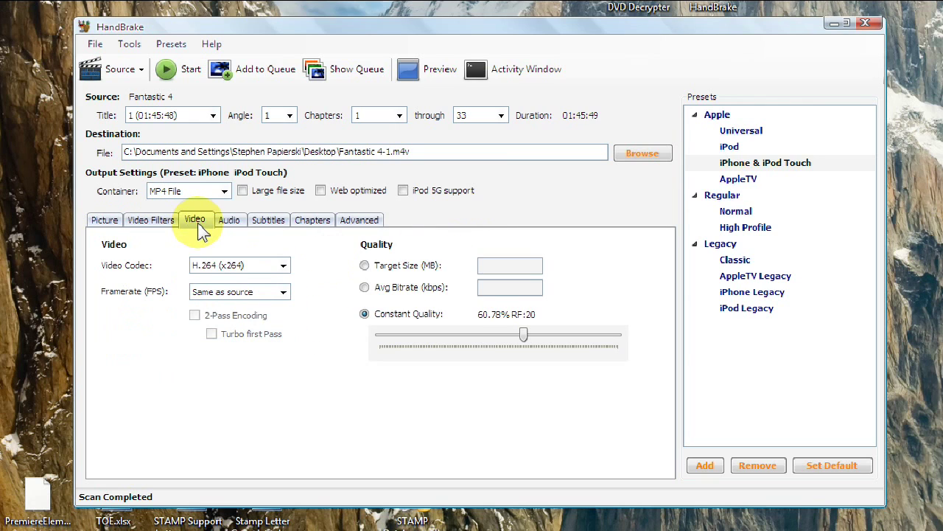
pyautogui.click(283, 267)
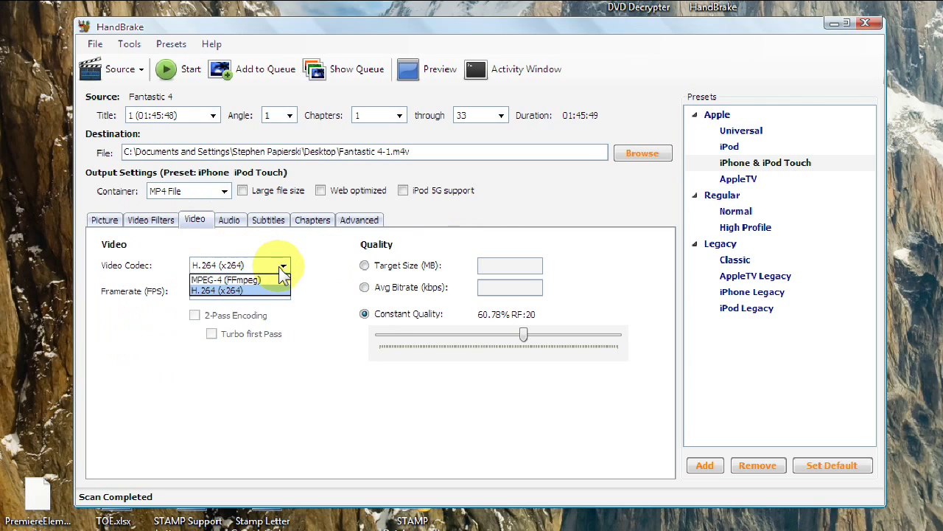
pyautogui.click(243, 280)
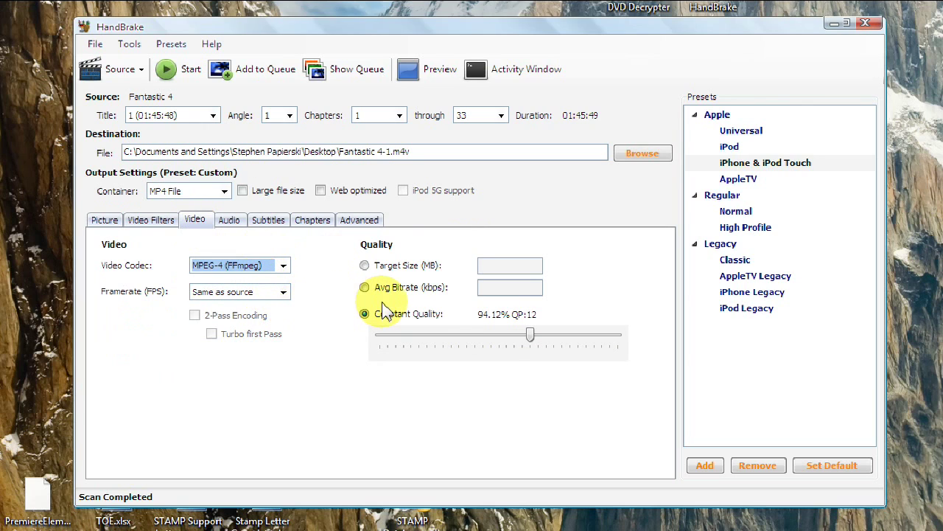
pyautogui.click(364, 265)
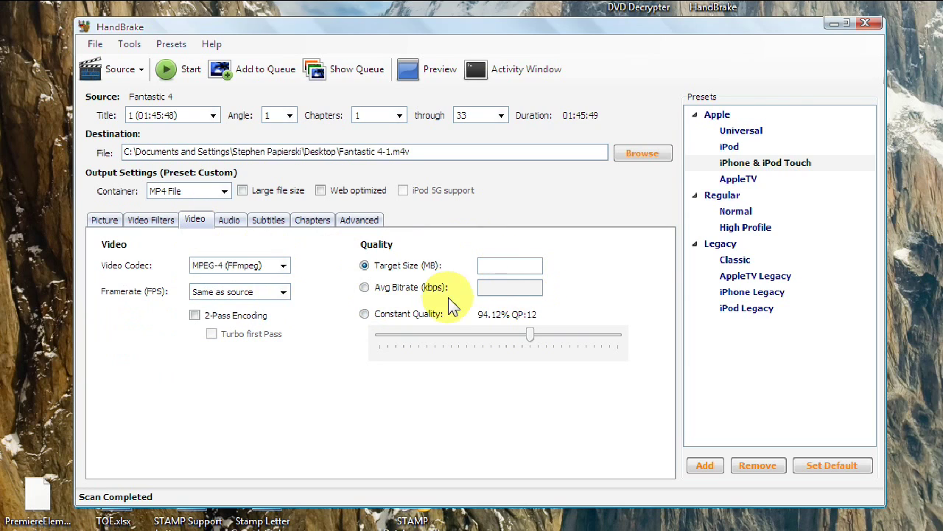
pyautogui.click(364, 287)
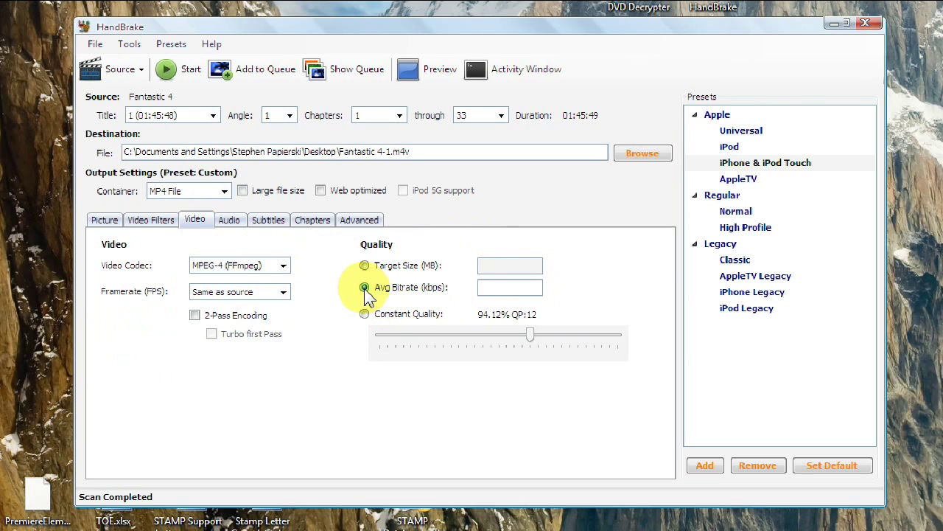
pyautogui.click(512, 286)
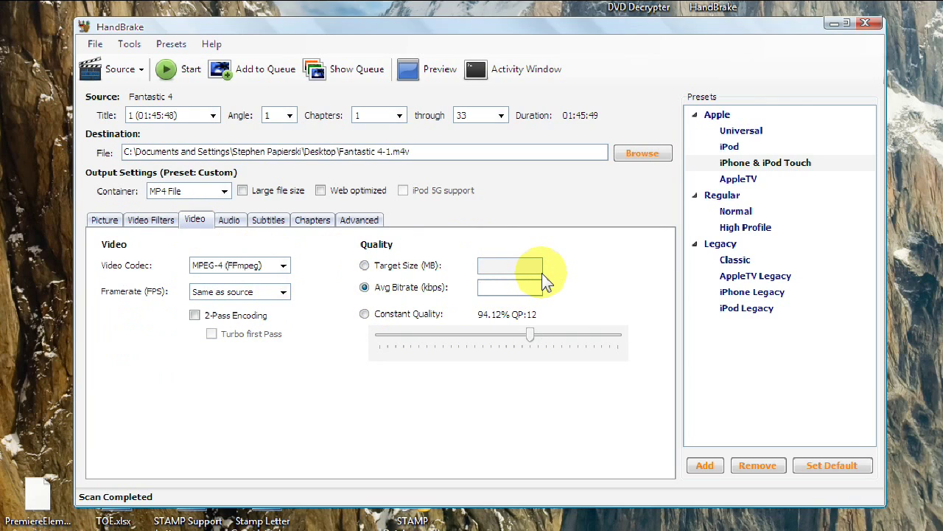
pyautogui.write('650')
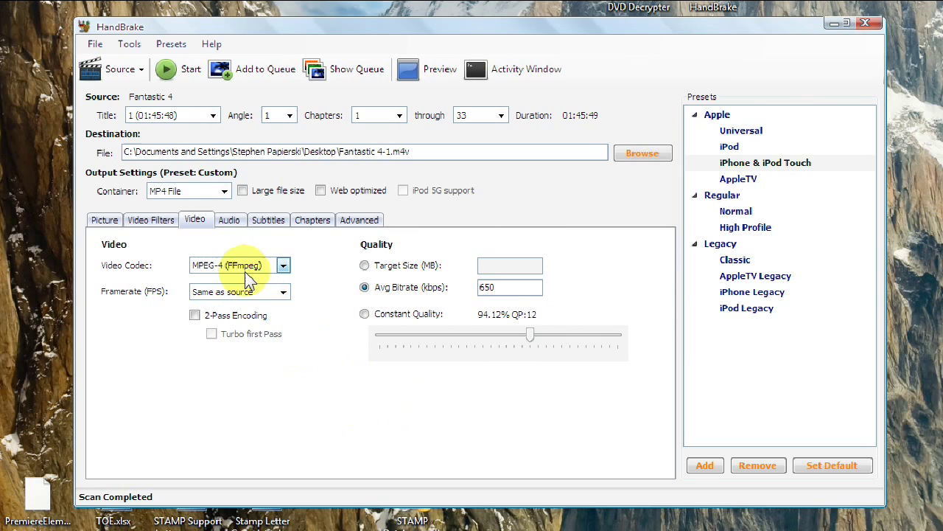
# Review the audio, subtitle, chapter and advanced encoder settings
pyautogui.click(231, 223)
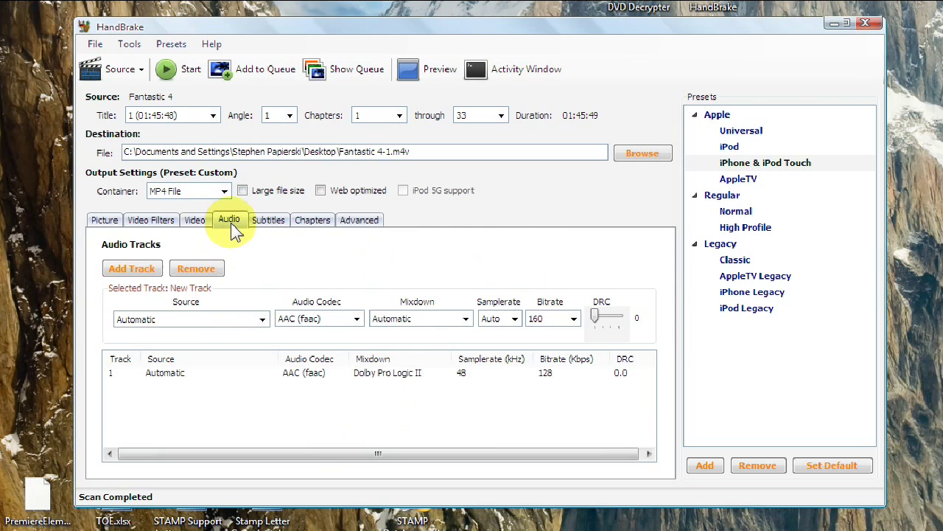
pyautogui.click(267, 222)
pyautogui.click(320, 225)
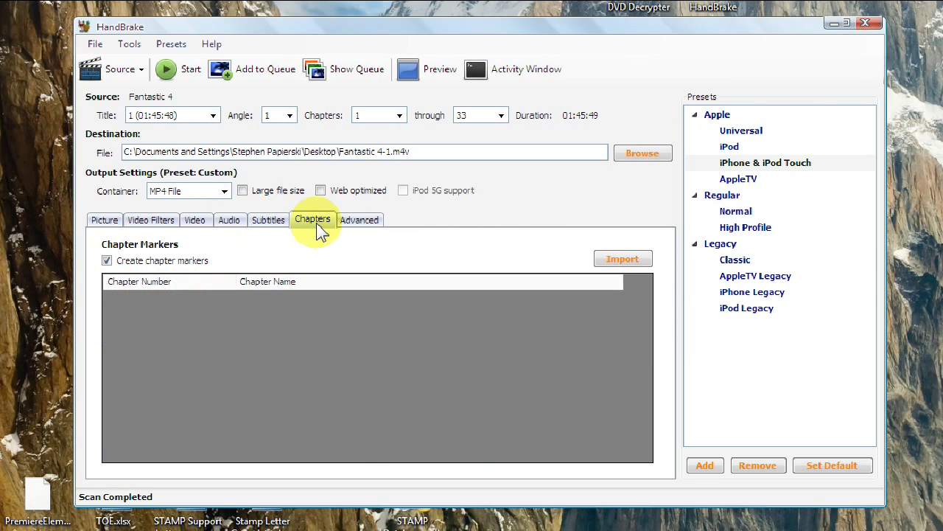
pyautogui.click(354, 225)
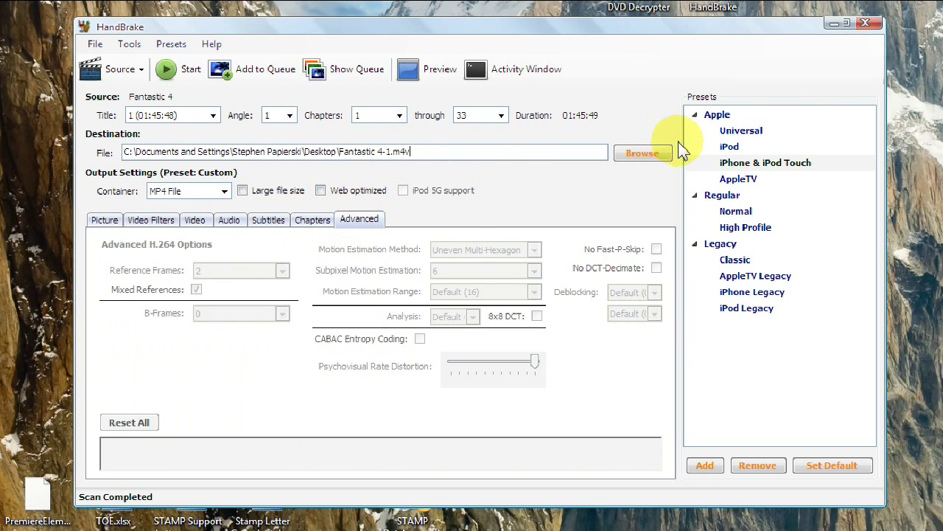
# Save the output to the Desktop as Fantastic 4-1.mp4 instead of .m4v
pyautogui.click(644, 154)
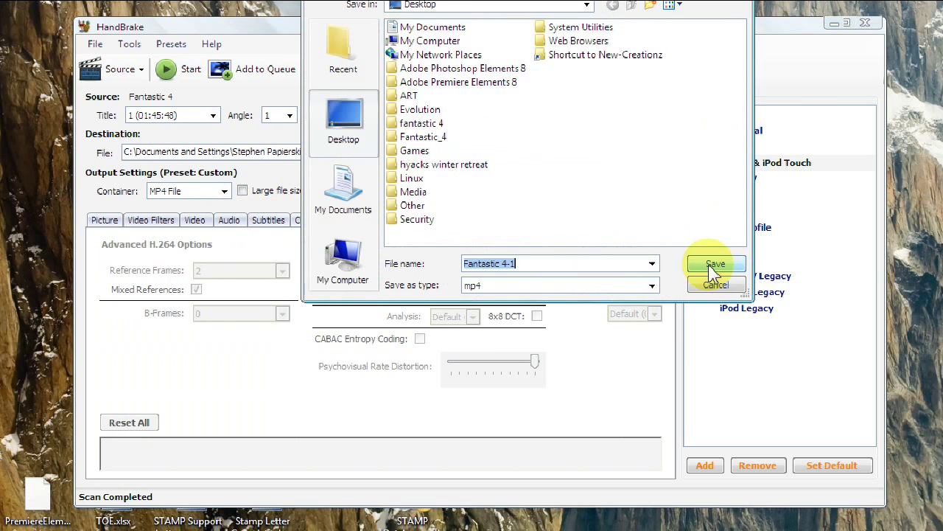
pyautogui.click(704, 264)
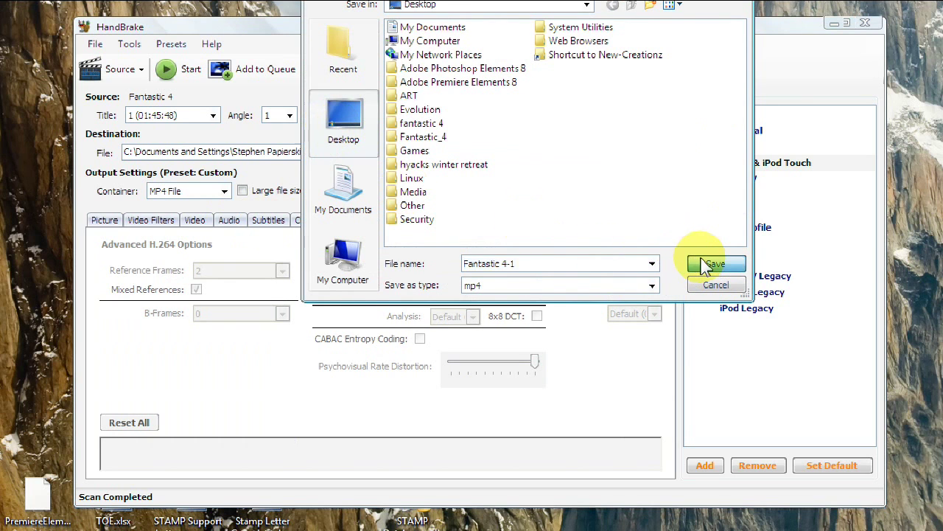
pyautogui.click(426, 153)
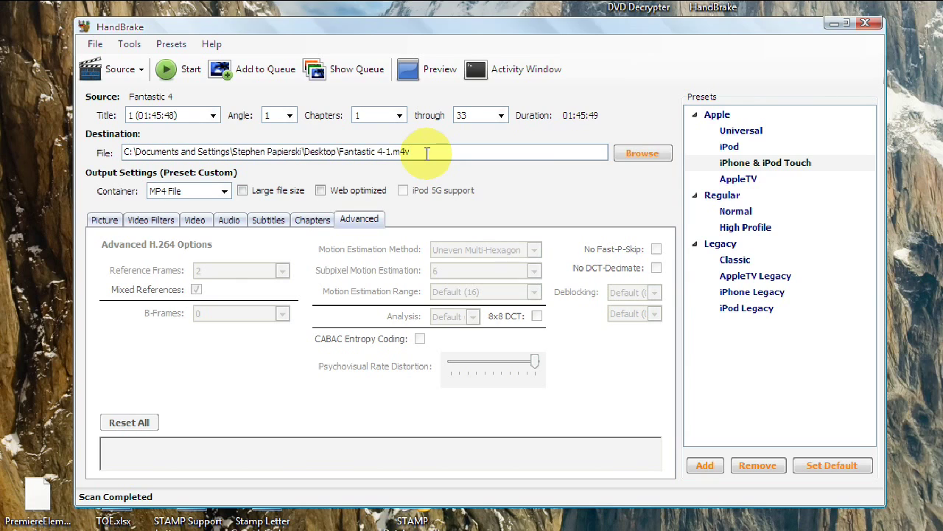
pyautogui.press('BackSpace')
pyautogui.press('BackSpace')
pyautogui.write('p4')
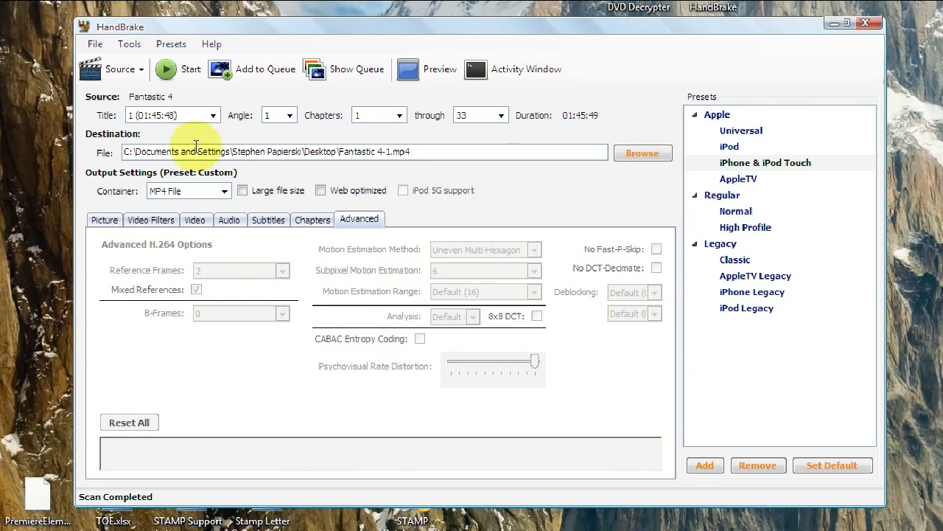
# Start the encode, bring the progress window into view, and show the desktop
pyautogui.click(168, 71)
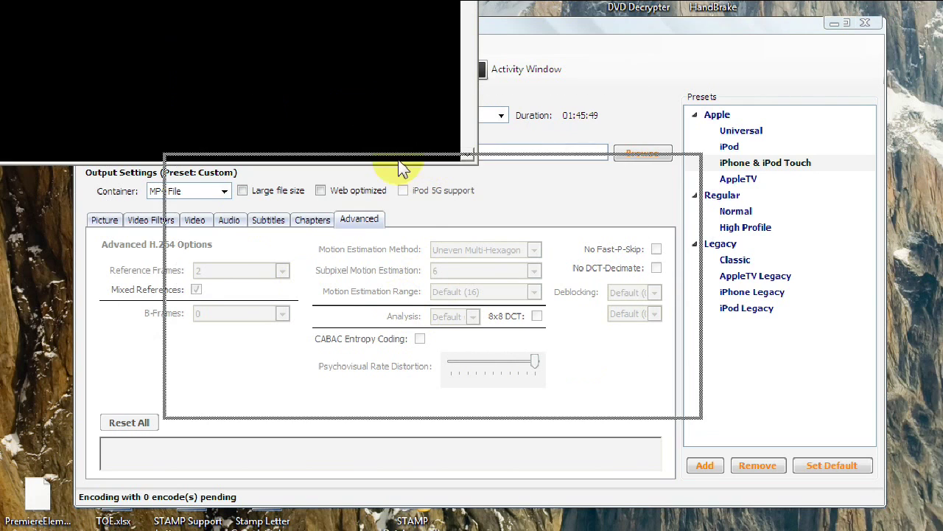
pyautogui.moveTo(401, 169); pyautogui.dragTo(386, 147)
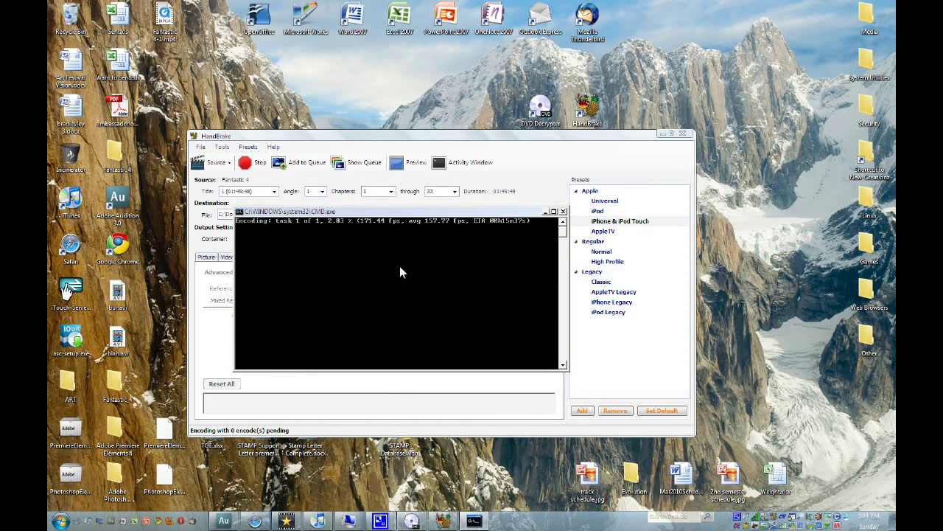
pyautogui.press('super+d')
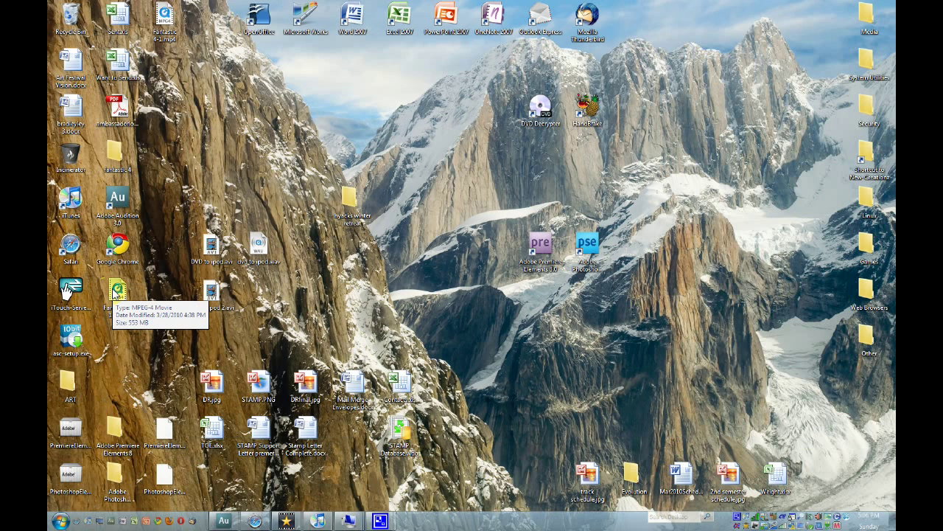
# Add Fantastic 4-1.mp4 from the Desktop to the iTunes library with Add File to Library
pyautogui.click(318, 521)
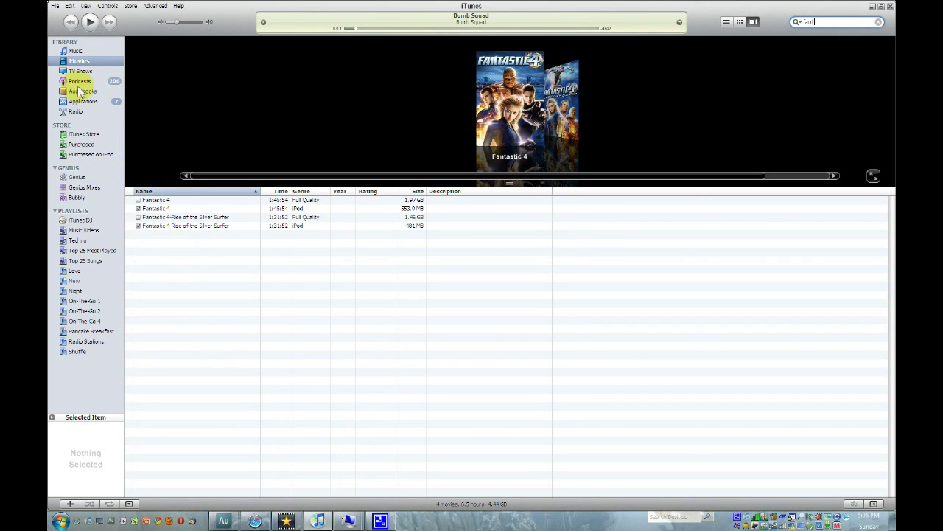
pyautogui.click(55, 6)
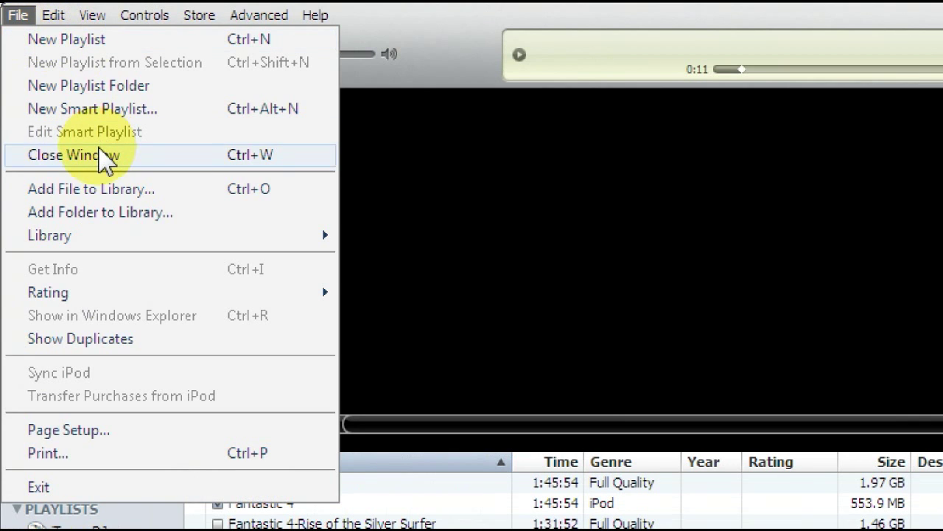
pyautogui.click(122, 190)
pyautogui.click(21, 15)
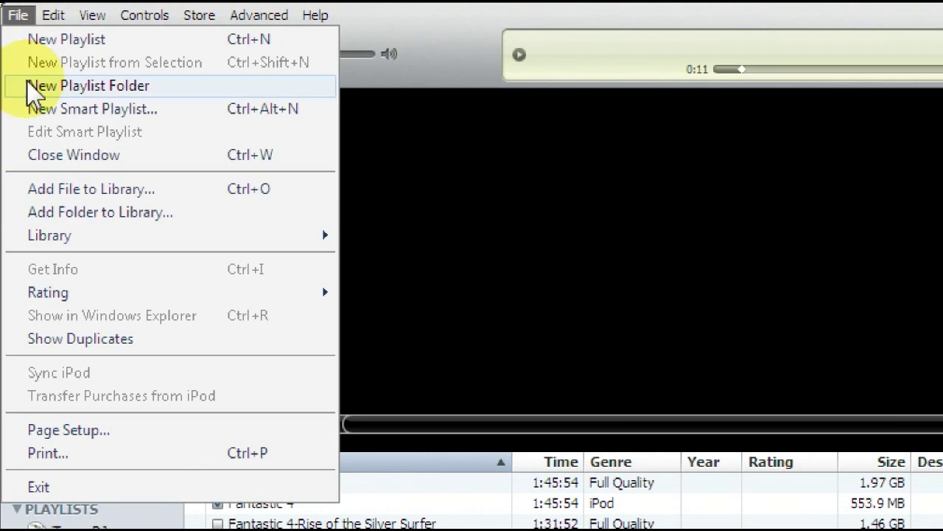
pyautogui.click(118, 190)
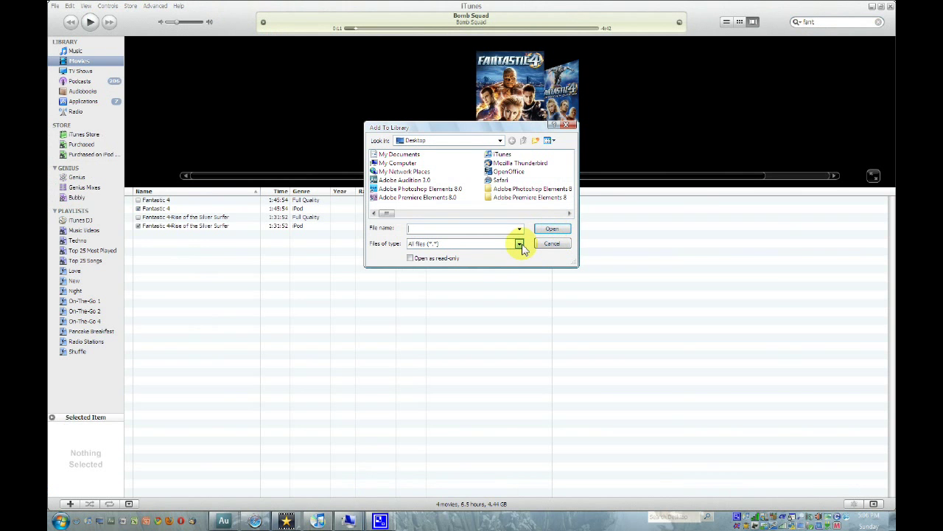
pyautogui.write('a')
pyautogui.press('BackSpace')
pyautogui.write('fantastic 4')
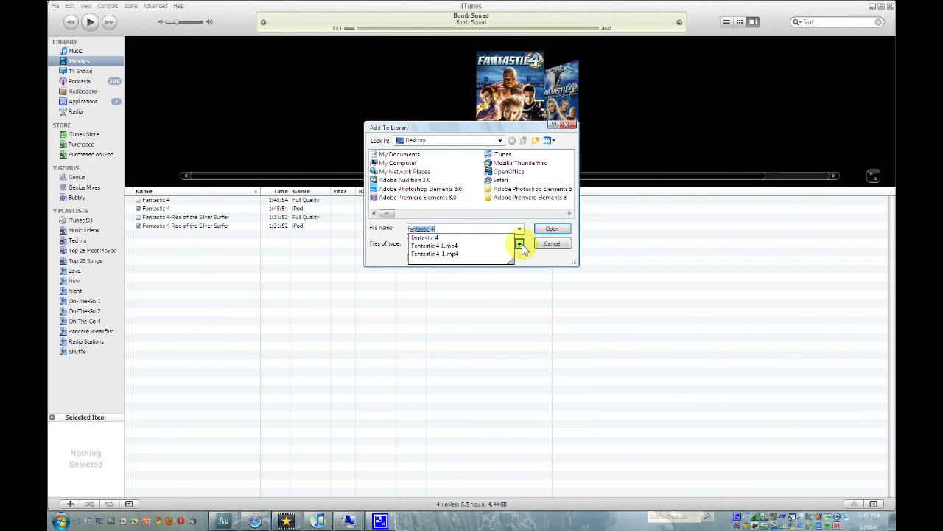
pyautogui.press('Down')
pyautogui.press('Down')
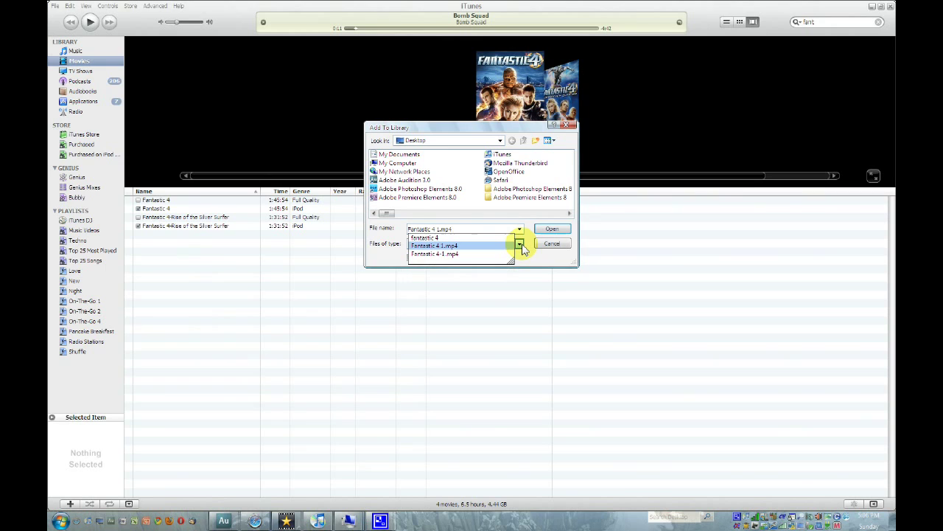
pyautogui.press('Return')
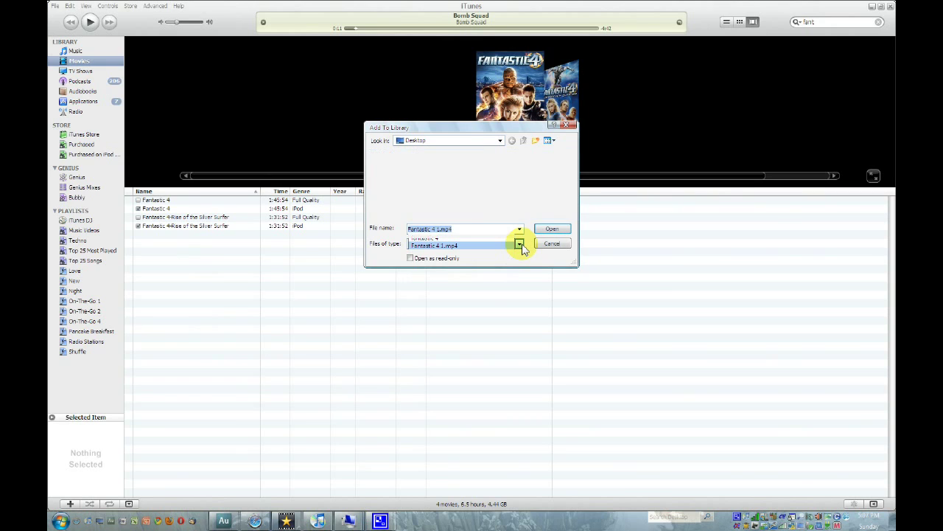
pyautogui.press('Return')
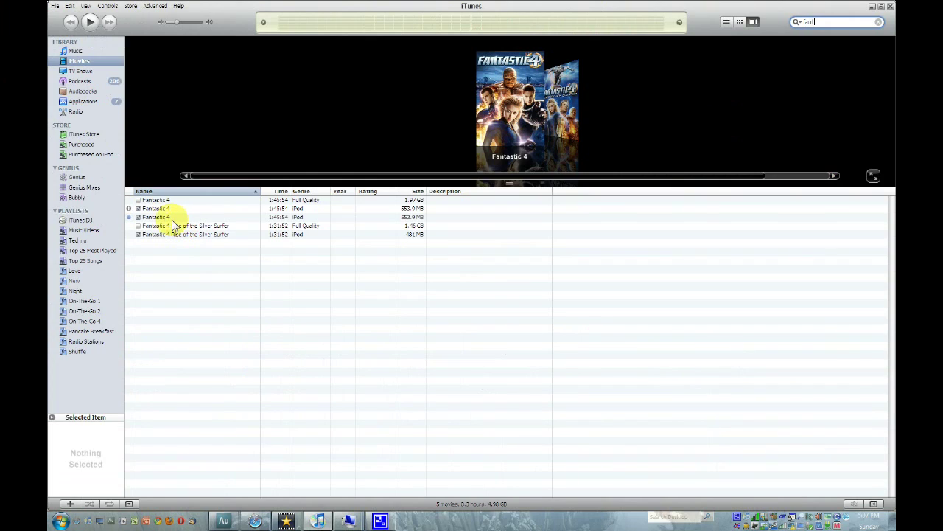
# Play the newly added Fantastic 4 entry from the iTunes Movies list
pyautogui.click(169, 218)
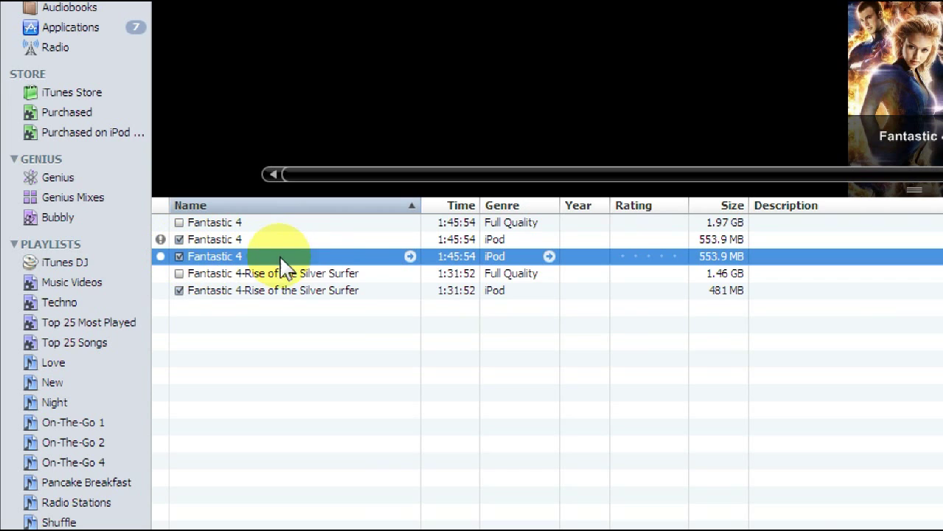
pyautogui.doubleClick(330, 255)
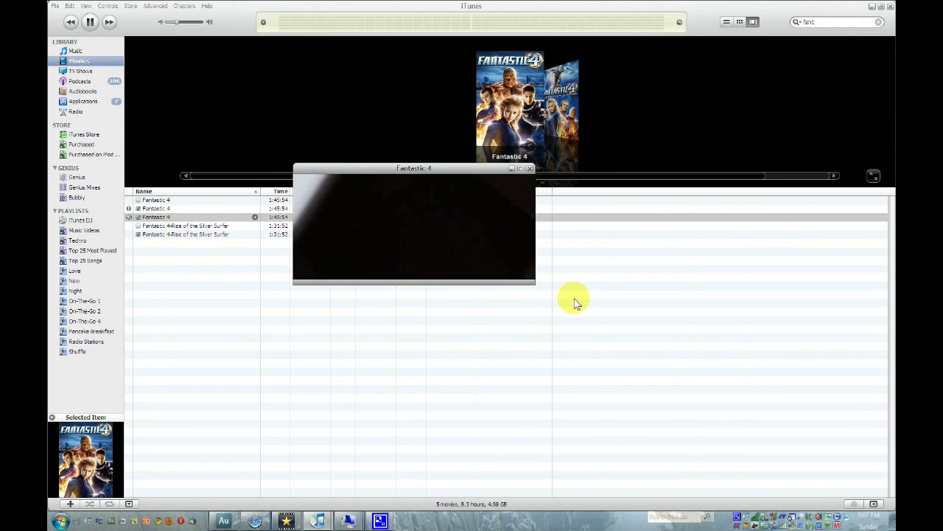